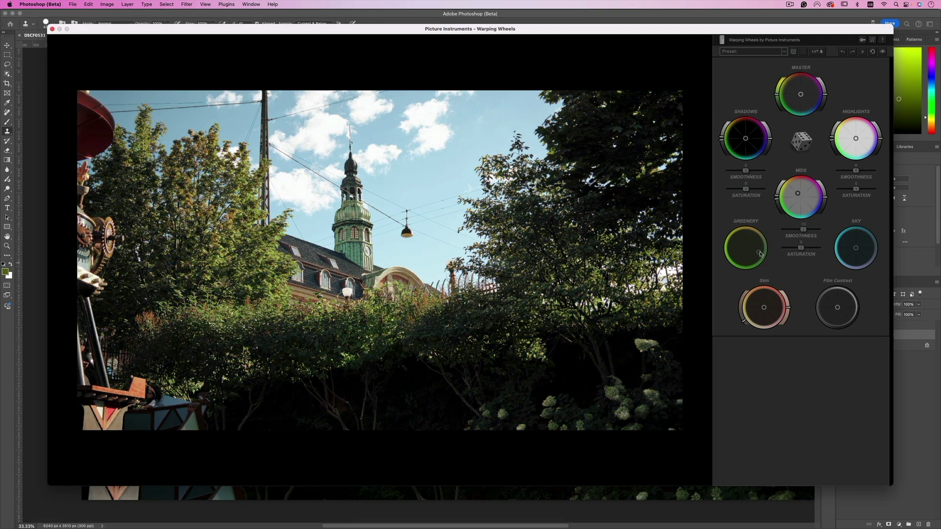
- Drag the Greenery wheel to brighten the street photo's foliage, then return to DSCF0531 1.tif
left_click_drag(760, 253, 742, 245)
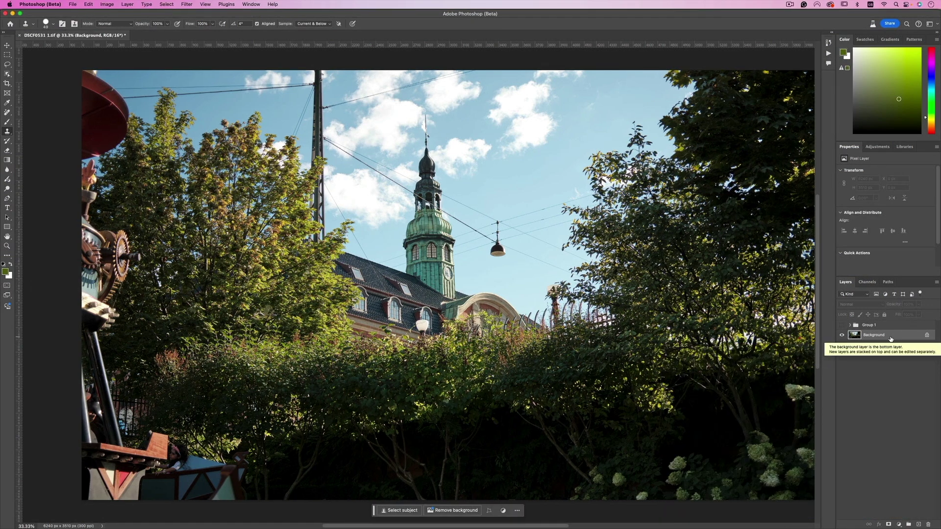
- Duplicate the street photo's Background layer with Cmd+J and run Filter > Picture Instruments > Warping Wheels
left_click(890, 339)
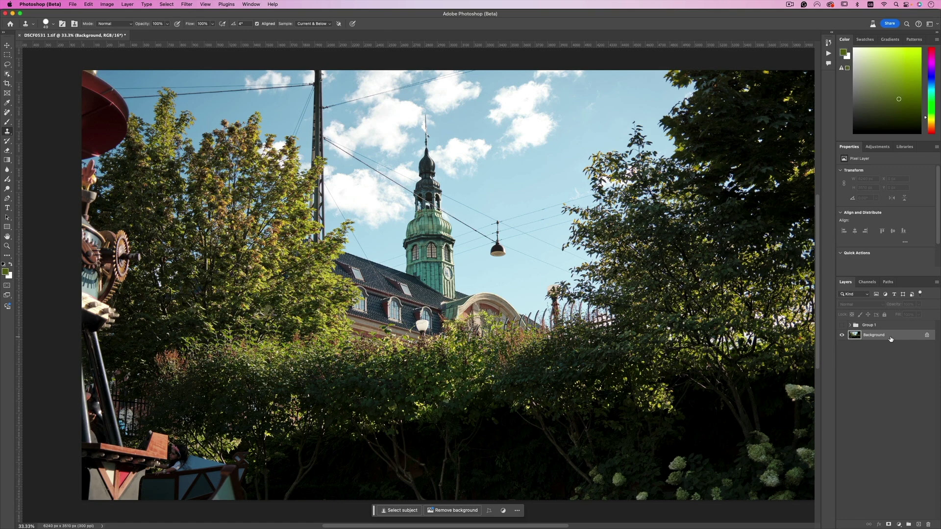
key("super+j")
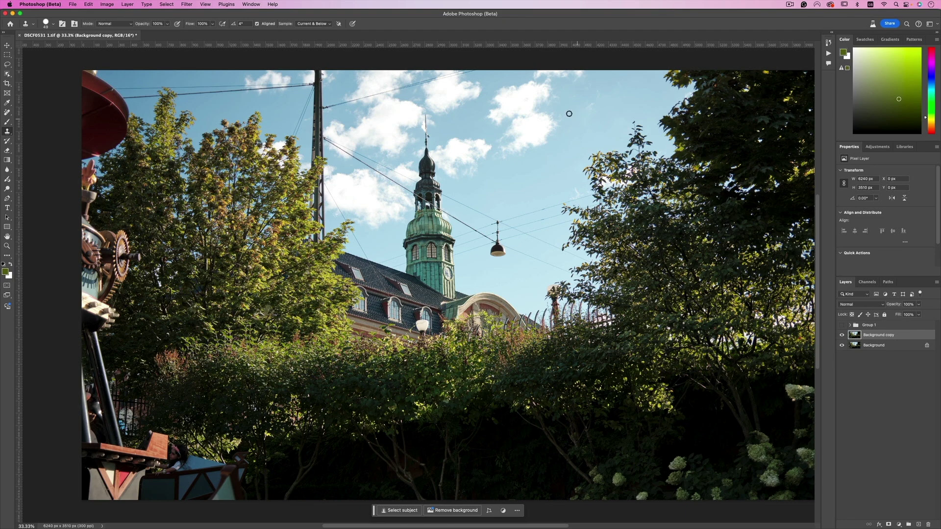
left_click(186, 4)
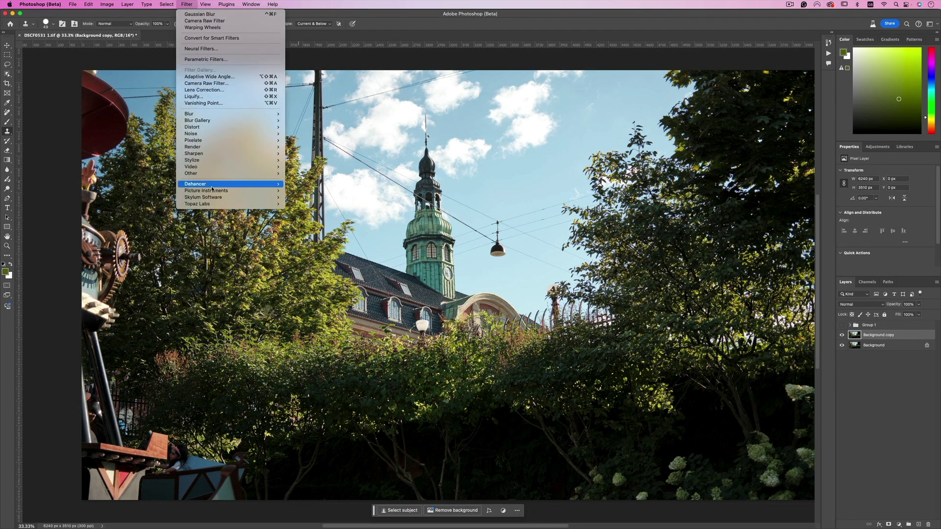
mouse_move(218, 191)
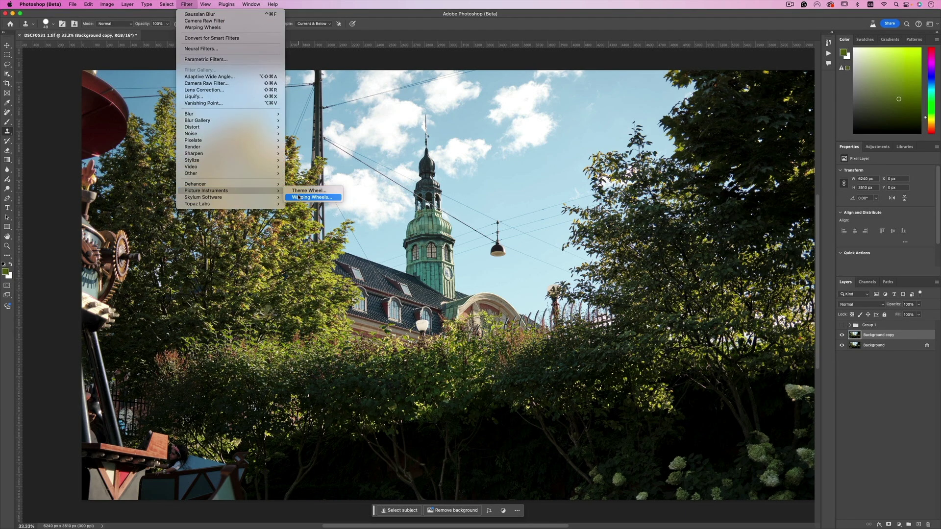
left_click(305, 197)
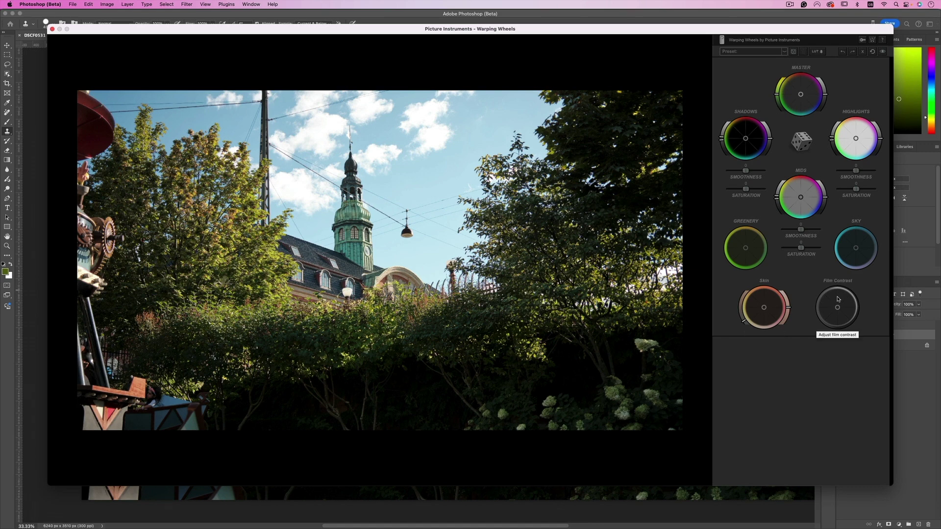
left_click(805, 146)
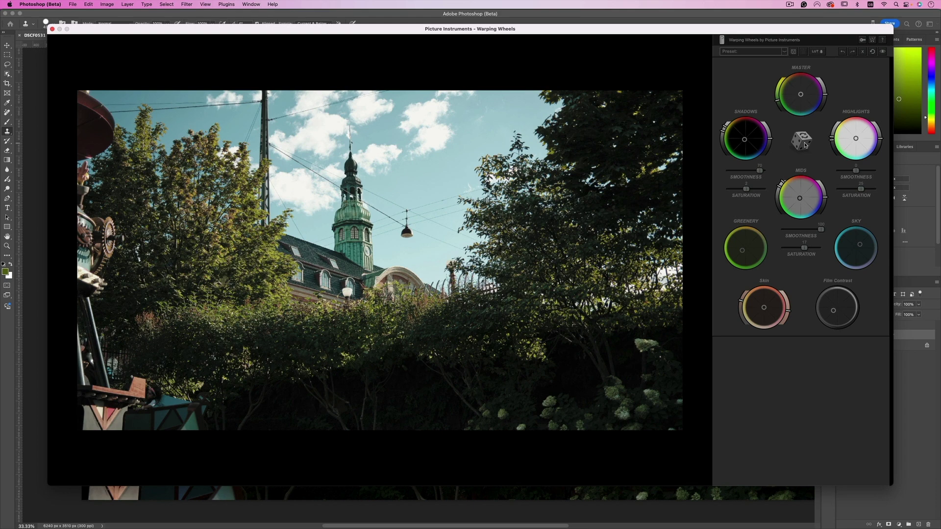
left_click(805, 146)
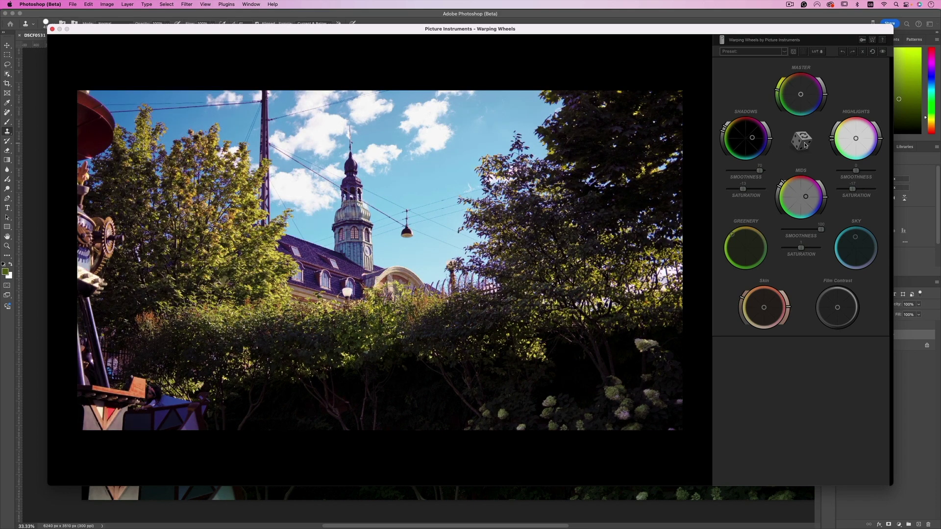
left_click(805, 146)
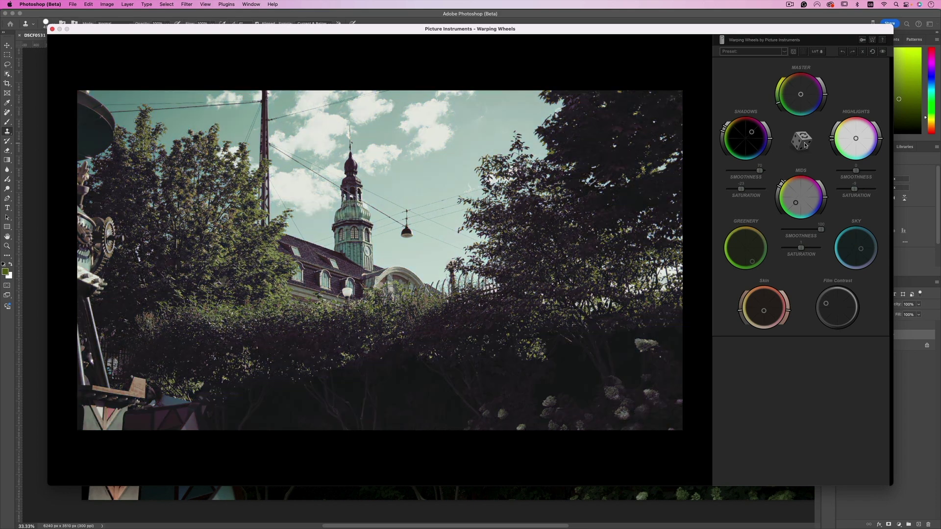
left_click(805, 145)
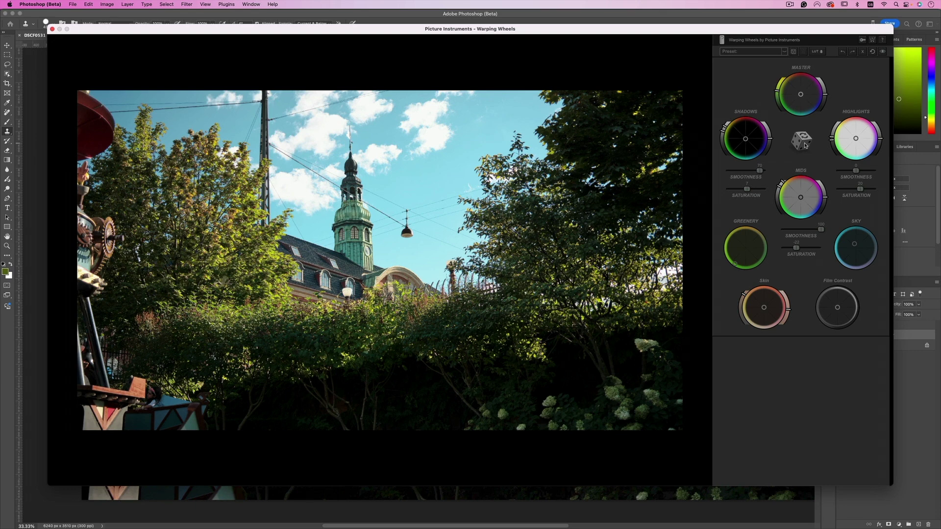
left_click(882, 52)
left_click(882, 52)
left_click(802, 141)
left_click(803, 141)
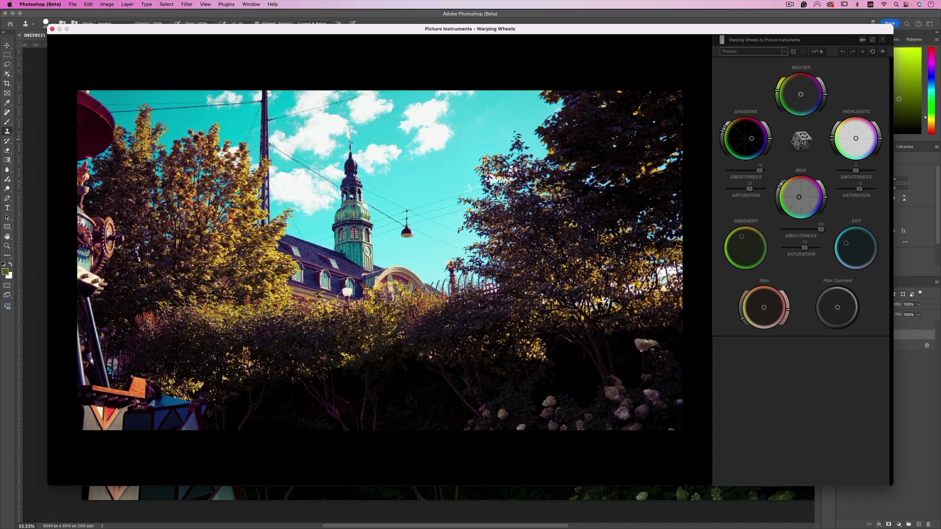
left_click(803, 142)
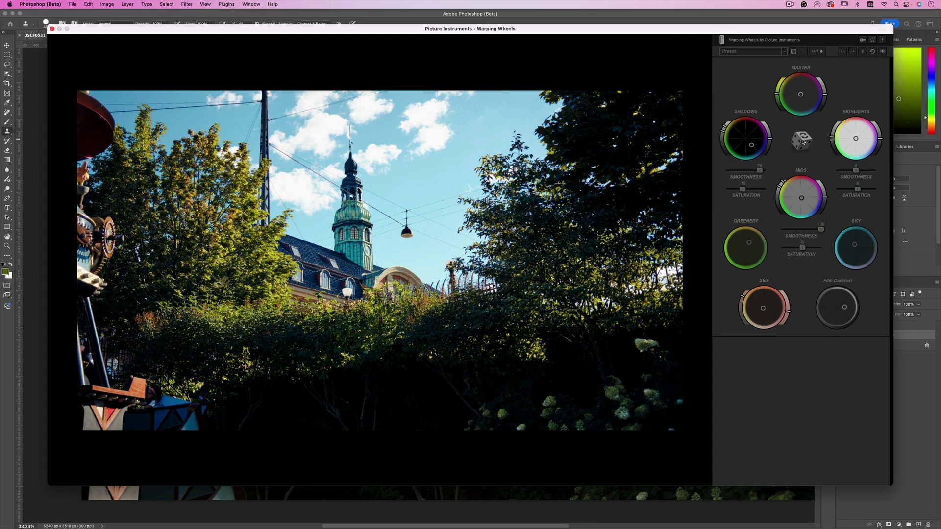
left_click(844, 52)
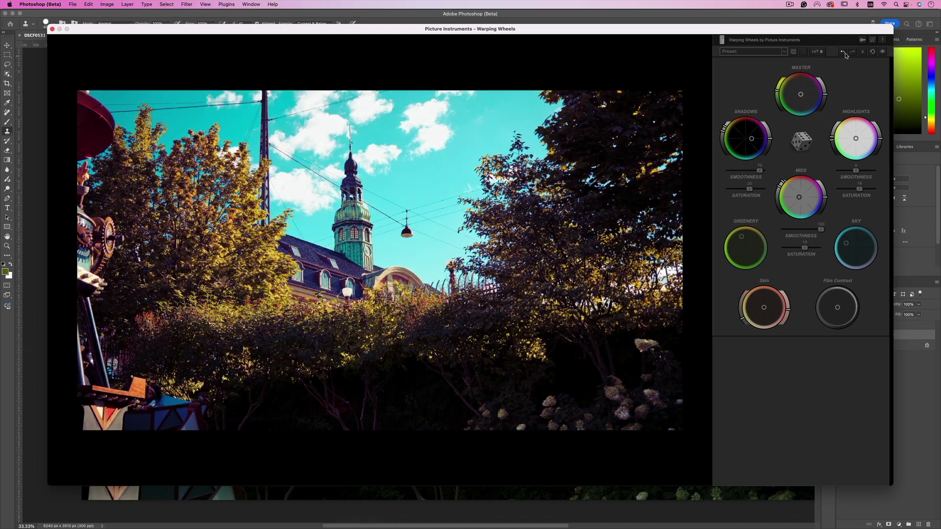
left_click(844, 52)
left_click(845, 52)
left_click(845, 52)
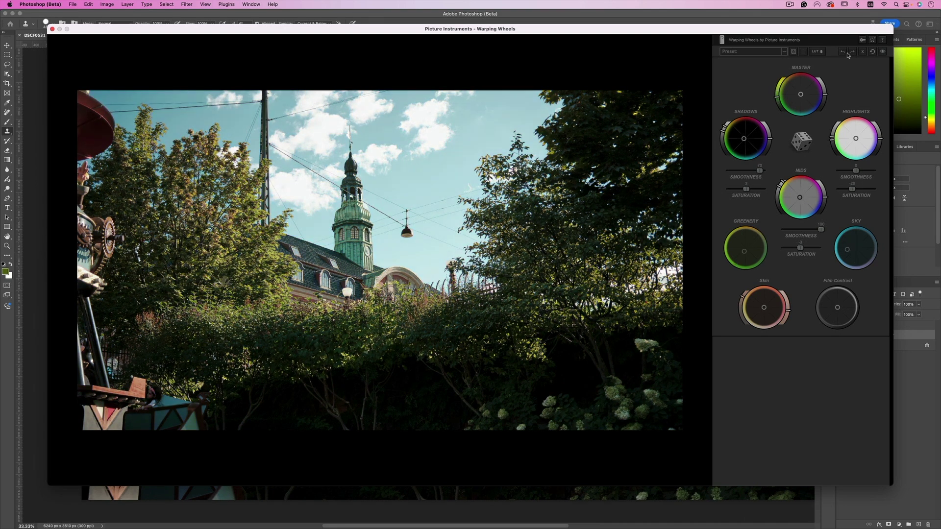
left_click(844, 53)
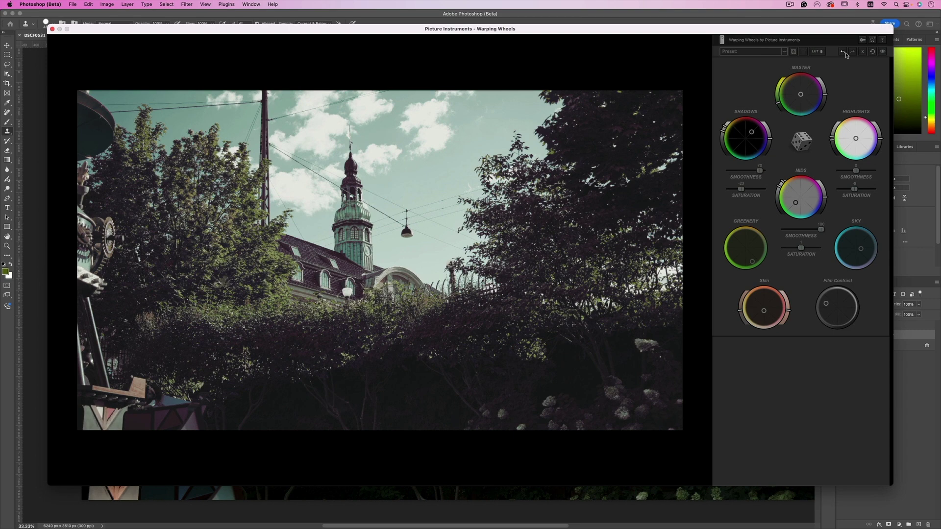
left_click(872, 51)
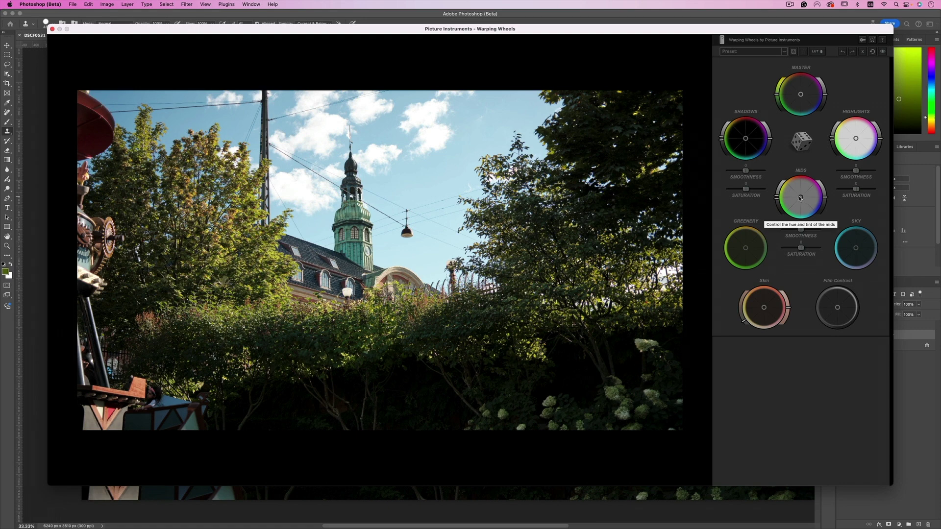
- Nudge the MIDS wheel's centre slightly up-left and shift its range handle along the ring
left_click_drag(800, 198, 800, 194)
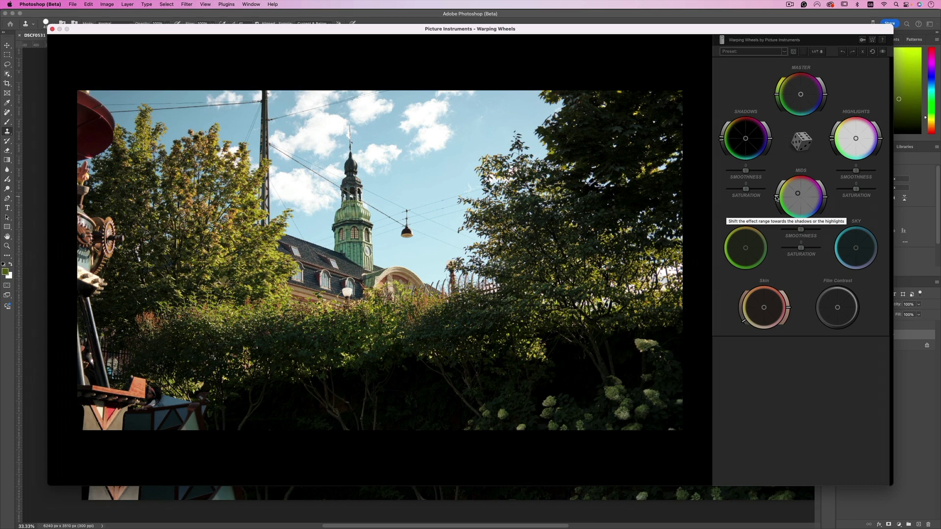
mouse_move(776, 197)
left_mouse_down()
mouse_move(785, 182)
mouse_move(773, 216)
mouse_move(797, 169)
mouse_move(781, 205)
mouse_move(783, 195)
left_mouse_up()
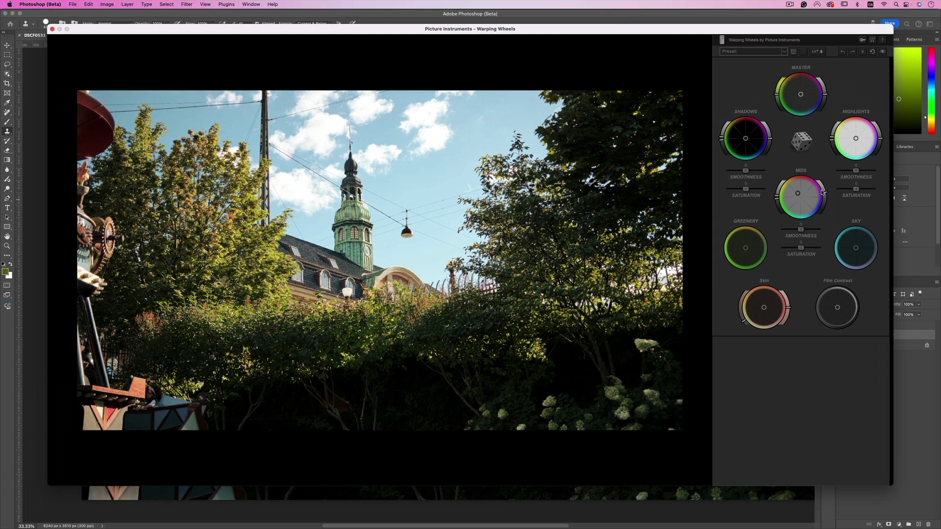
- Raise the MIDS luminance, set mids Smoothness to about 13, and return Saturation near 0
mouse_move(822, 192)
left_mouse_down()
mouse_move(821, 185)
mouse_move(825, 201)
left_mouse_up()
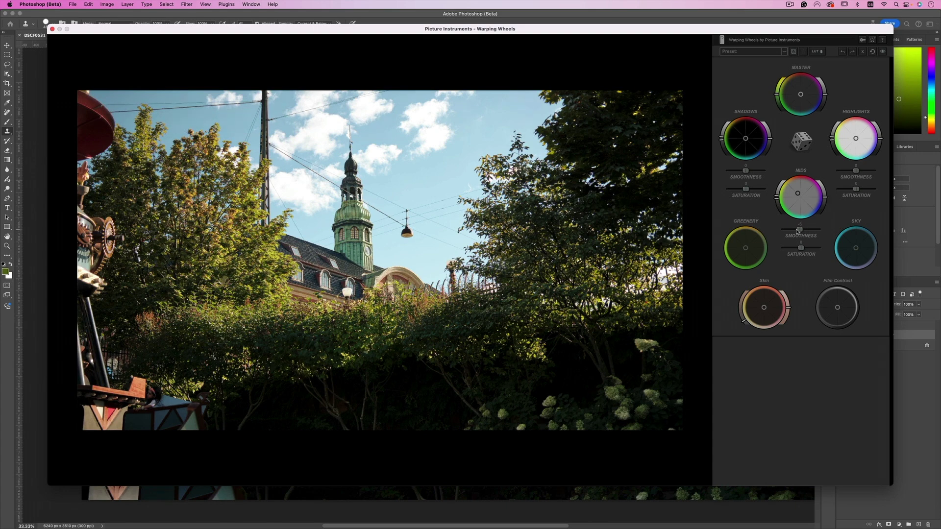
left_click_drag(798, 231, 804, 232)
left_click_drag(802, 248, 785, 249)
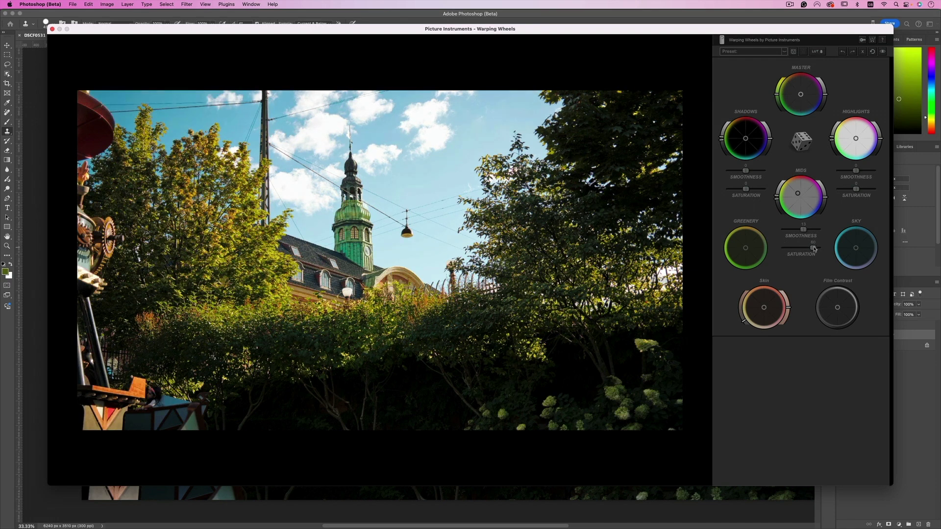
mouse_move(814, 248)
left_mouse_down()
mouse_move(782, 249)
mouse_move(803, 249)
left_mouse_up()
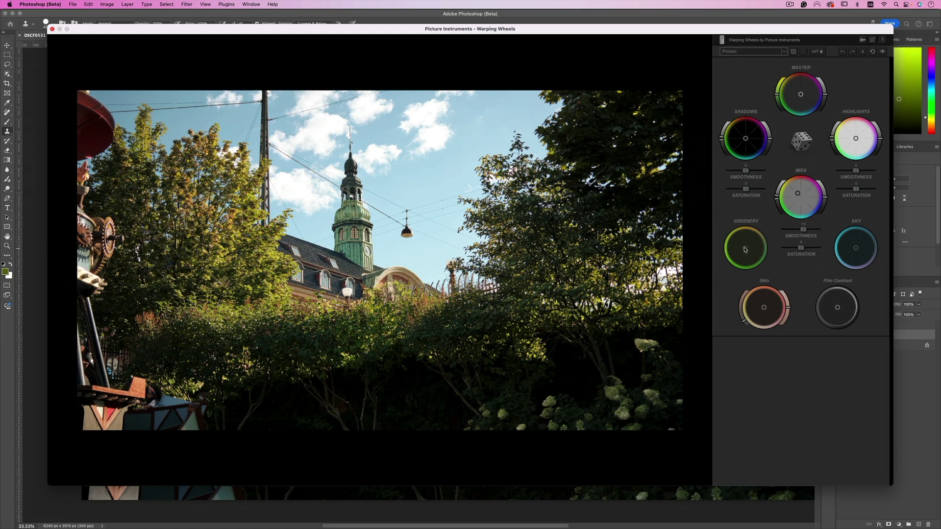
- Move the Greenery wheel's point until the foliage turns a brighter, warmer yellow-green
left_click_drag(748, 254, 748, 232)
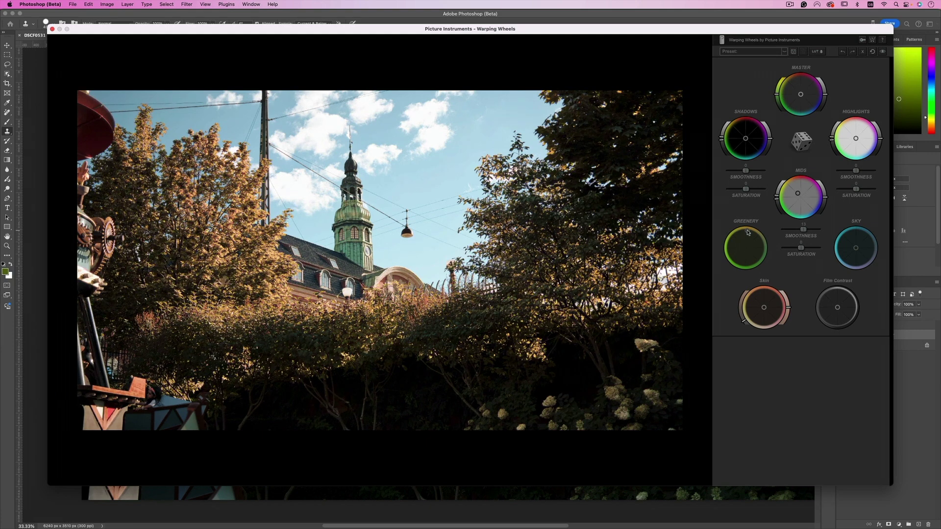
left_click_drag(748, 232, 767, 255)
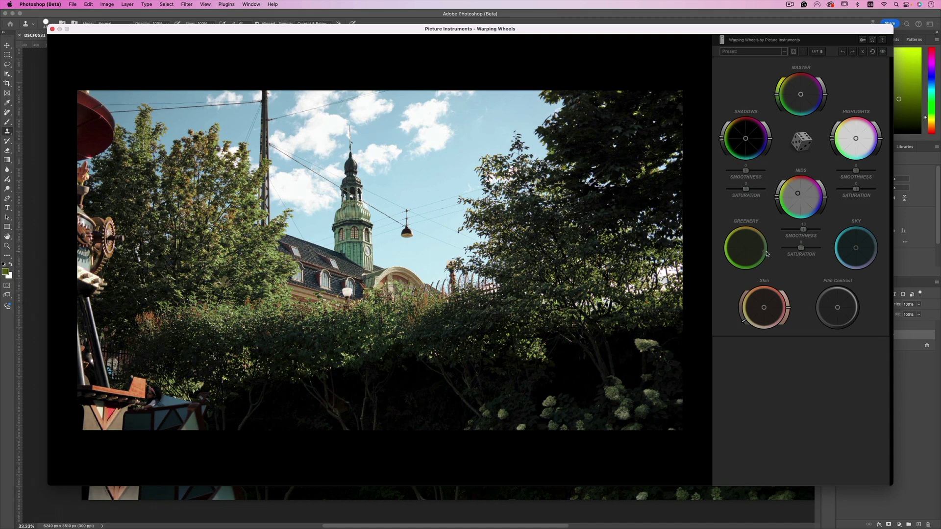
left_click_drag(767, 253, 741, 246)
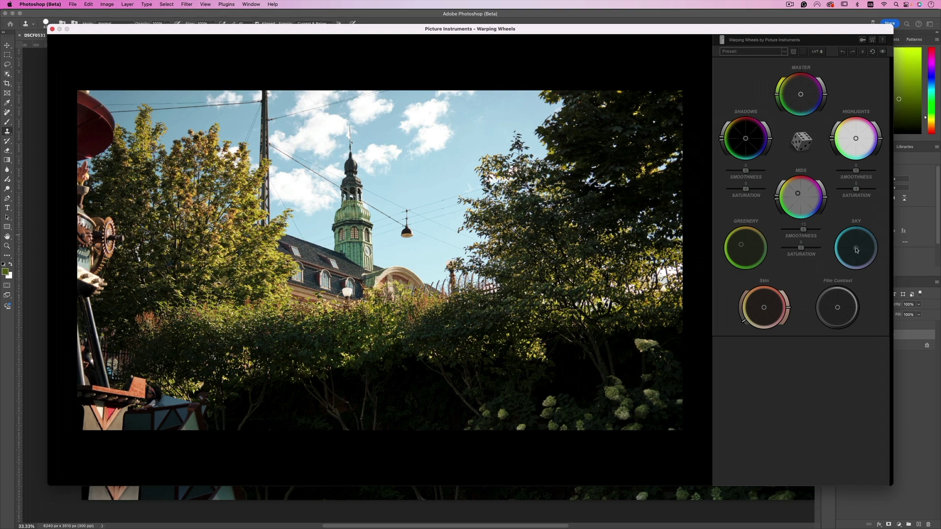
- Nudge the Sky wheel's centre up-left to give the sky a deeper teal-cyan tint
mouse_move(857, 250)
left_mouse_down()
mouse_move(872, 227)
mouse_move(870, 241)
mouse_move(847, 235)
mouse_move(843, 256)
mouse_move(869, 260)
mouse_move(842, 251)
mouse_move(861, 238)
left_mouse_up()
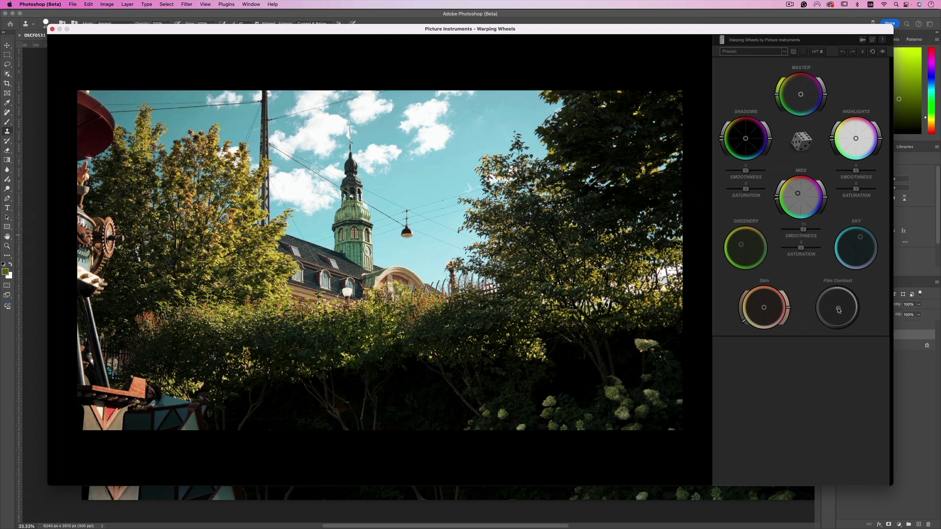
- Move the Film Contrast point left of centre to open up the foreground shadows
mouse_move(838, 310)
left_mouse_down()
mouse_move(820, 309)
mouse_move(841, 302)
mouse_move(839, 310)
left_mouse_up()
- Compare the grade with the original, then raise the Highlights ring to brighten the sky
left_click(884, 52)
left_click(883, 52)
left_click_drag(880, 141, 881, 146)
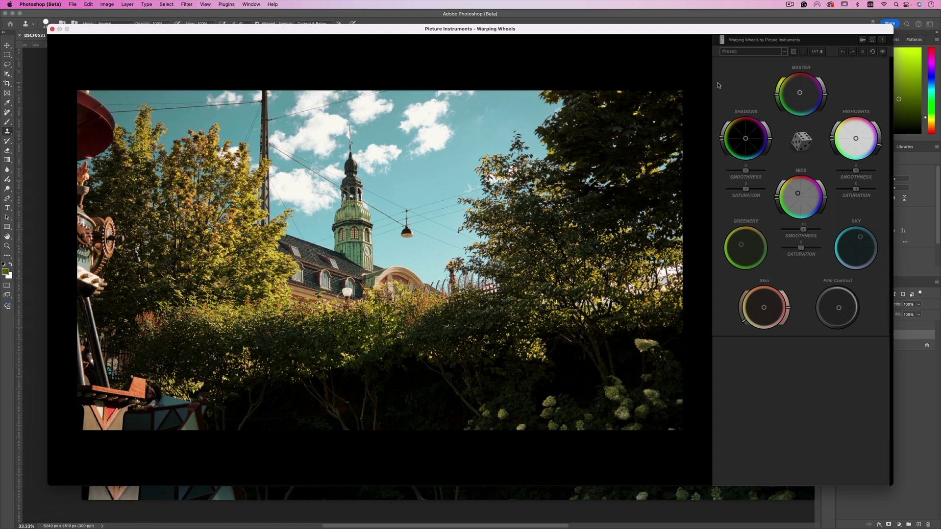
- Apply the Warping Wheels grade to Background copy and compare it with the original twice
left_click(53, 30)
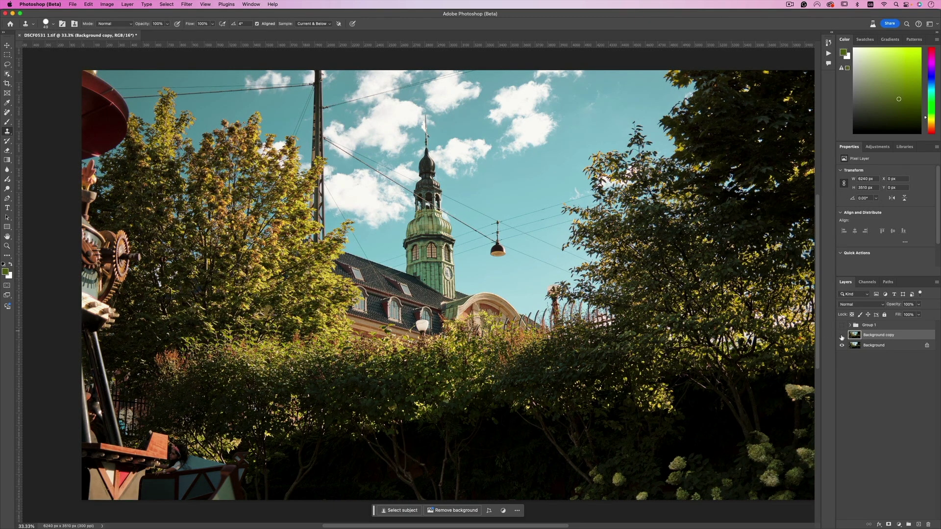
left_click(842, 335)
left_click(842, 335)
left_click(842, 335)
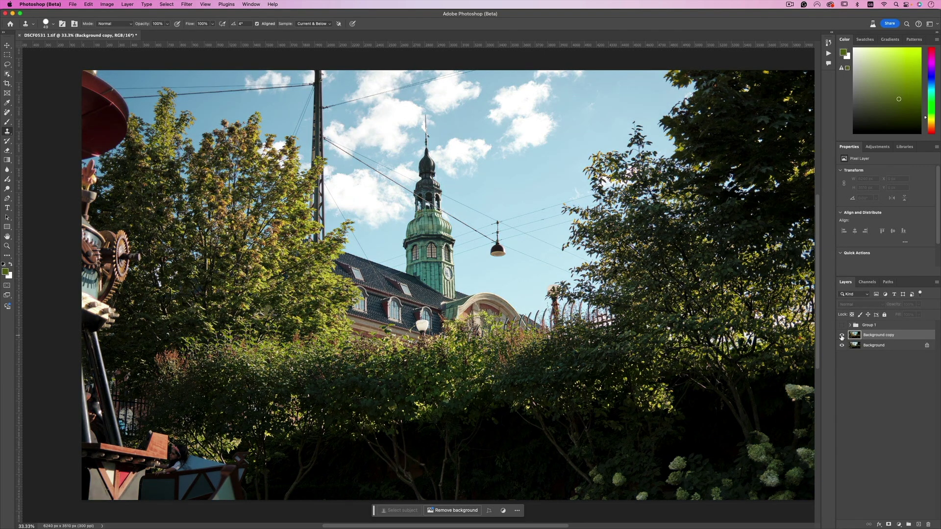
left_click(842, 336)
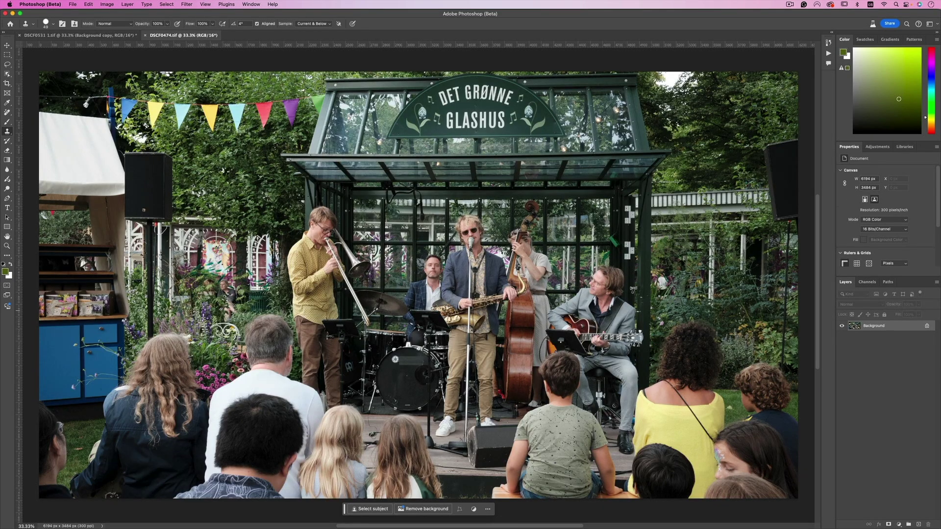
- Duplicate the DSCF0474.tif background as Layer 1 and open it in Filter > Picture Instruments > Warping Wheels
key("super+j")
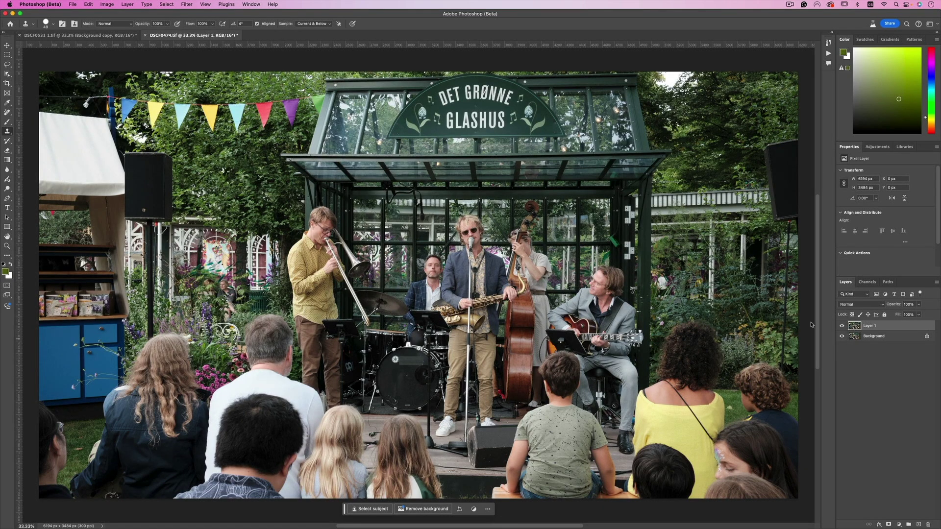
left_click(187, 3)
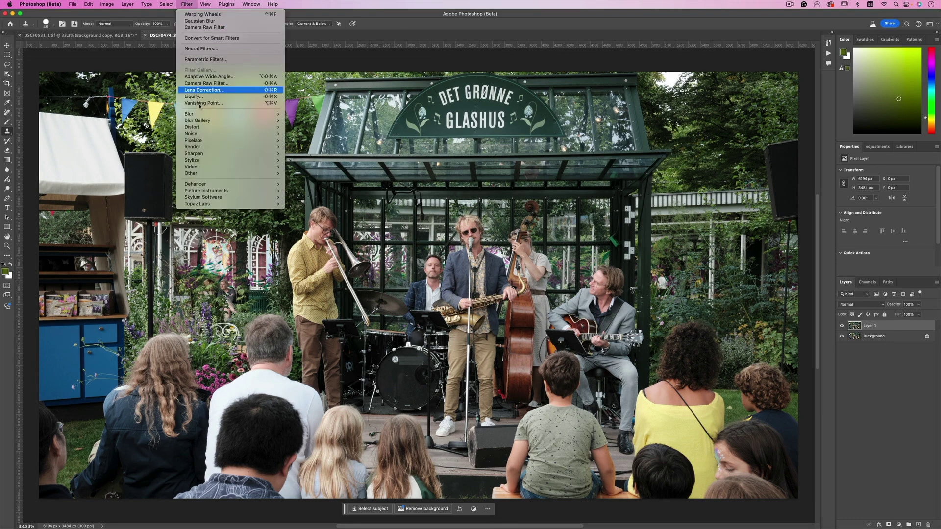
mouse_move(280, 192)
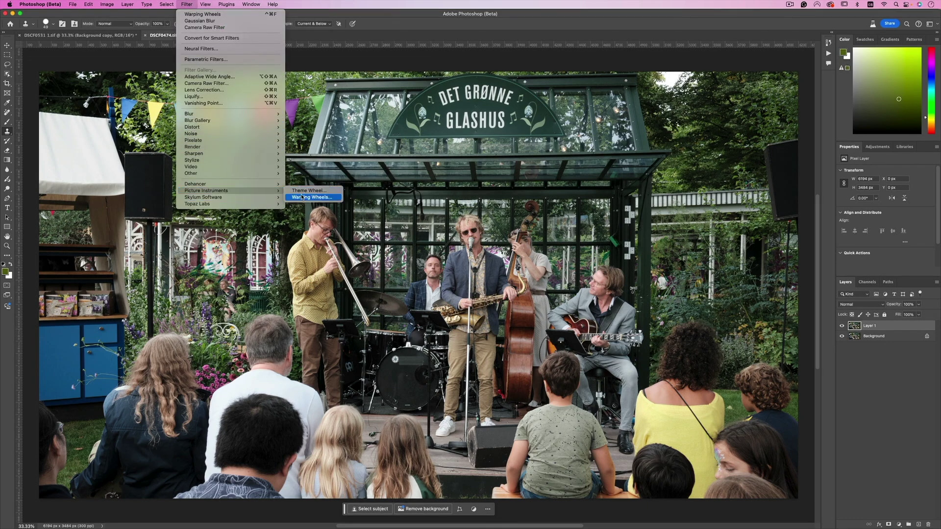
left_click(303, 197)
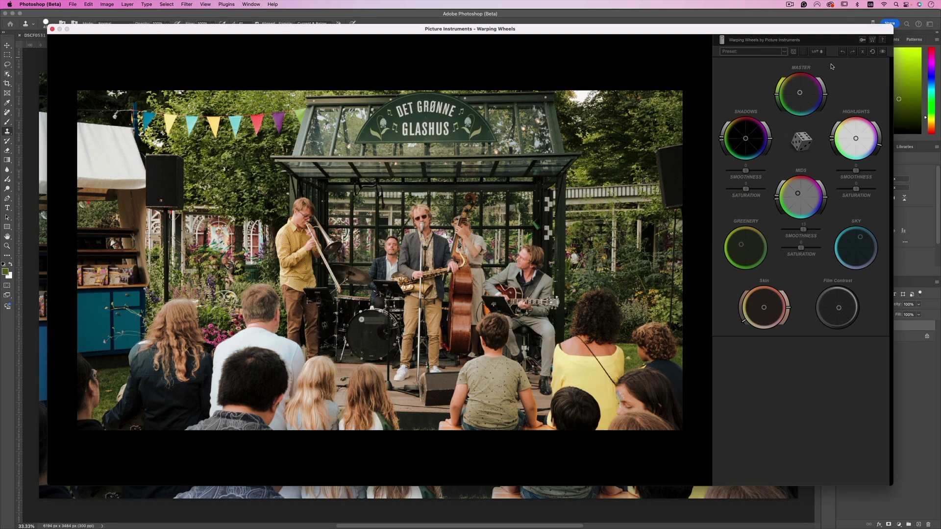
- Reset all Warping Wheels and roll several random colour grades on the jazz band photo
left_click(873, 51)
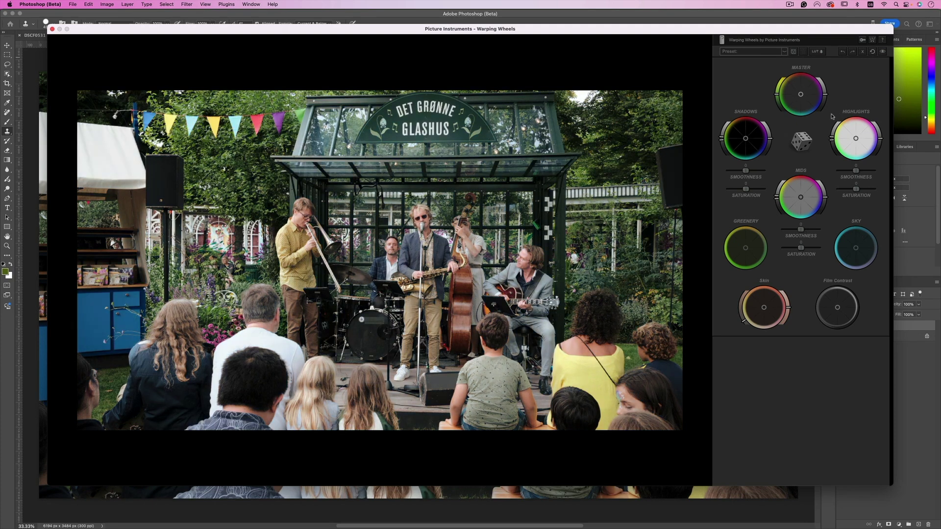
left_click(803, 141)
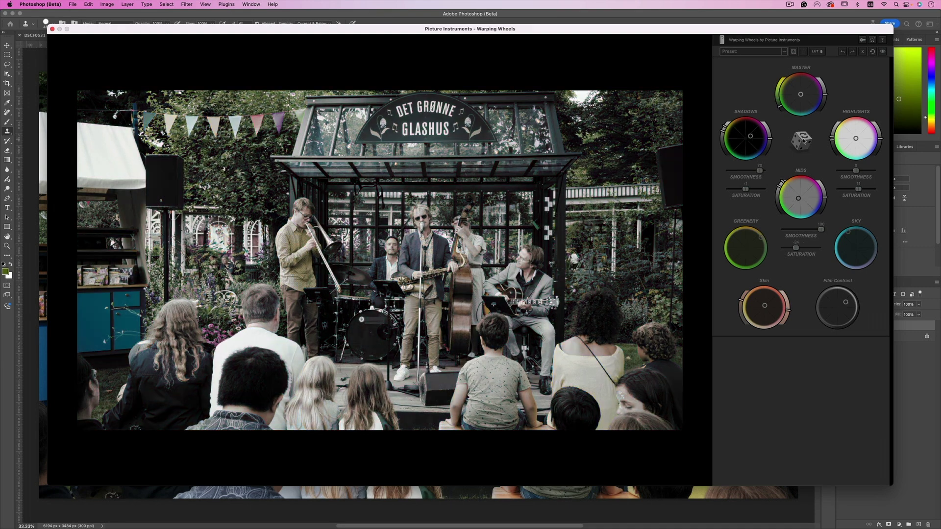
left_click(803, 141)
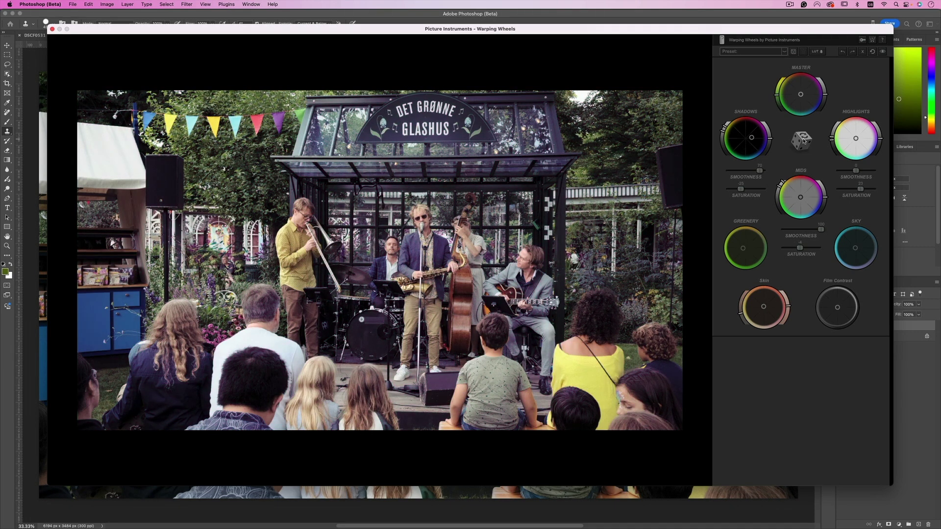
left_click(803, 141)
left_click(802, 141)
left_click(802, 141)
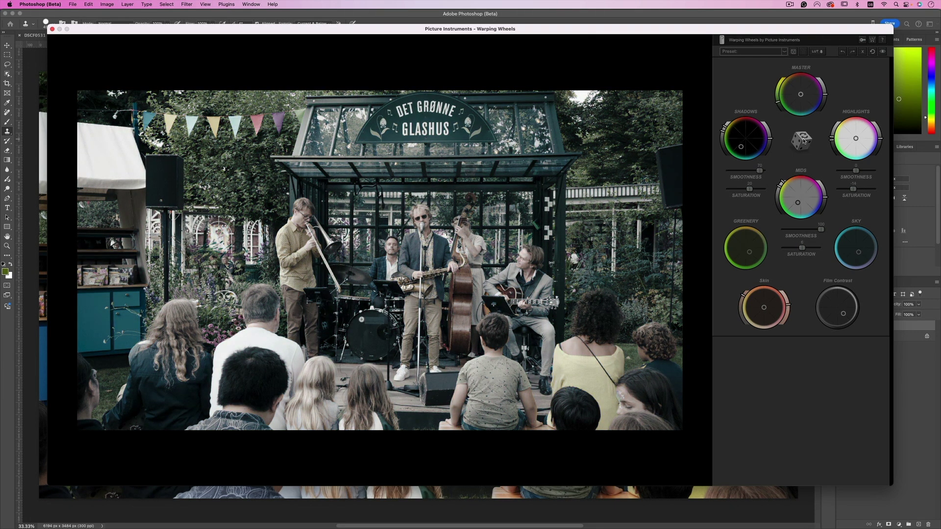
left_click(803, 141)
left_click(803, 141)
left_click(803, 141)
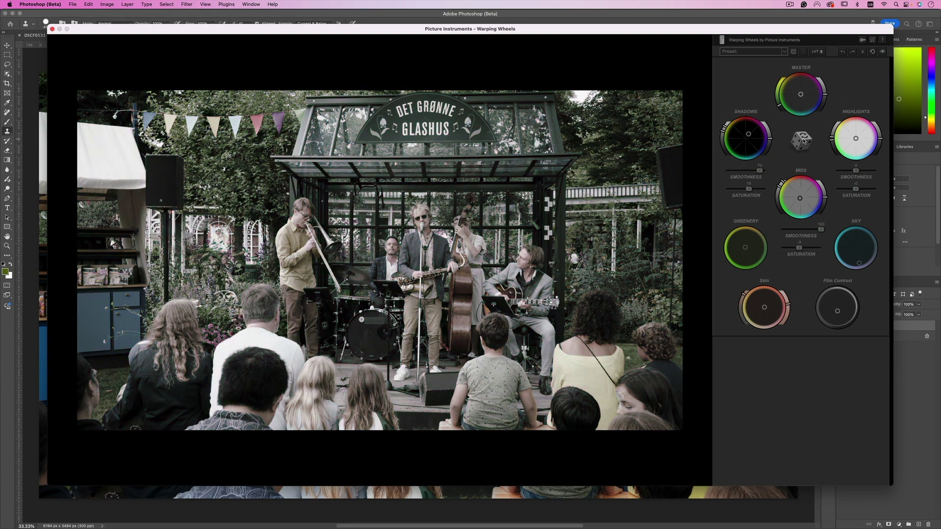
- Compare more random grades against the original, settling on a saturated teal-tinted look
left_click(882, 52)
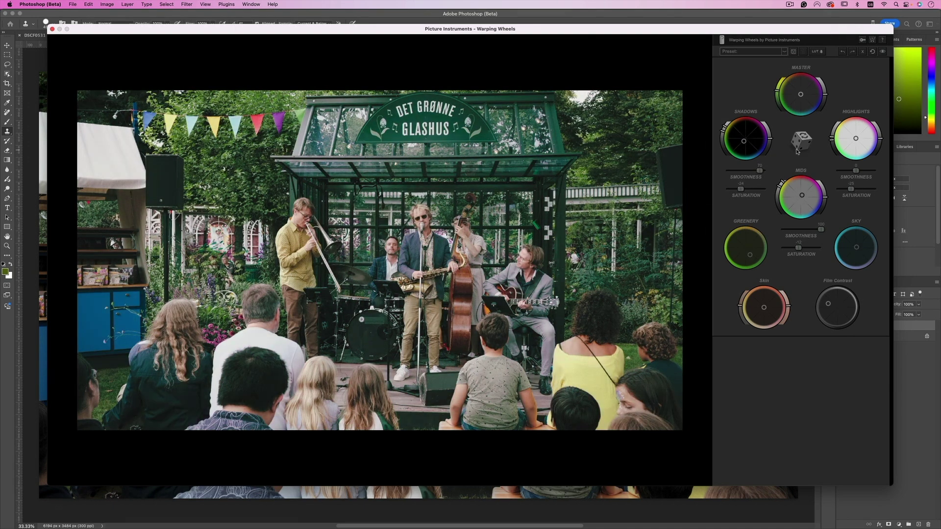
left_click(882, 52)
left_click(802, 140)
left_click(802, 141)
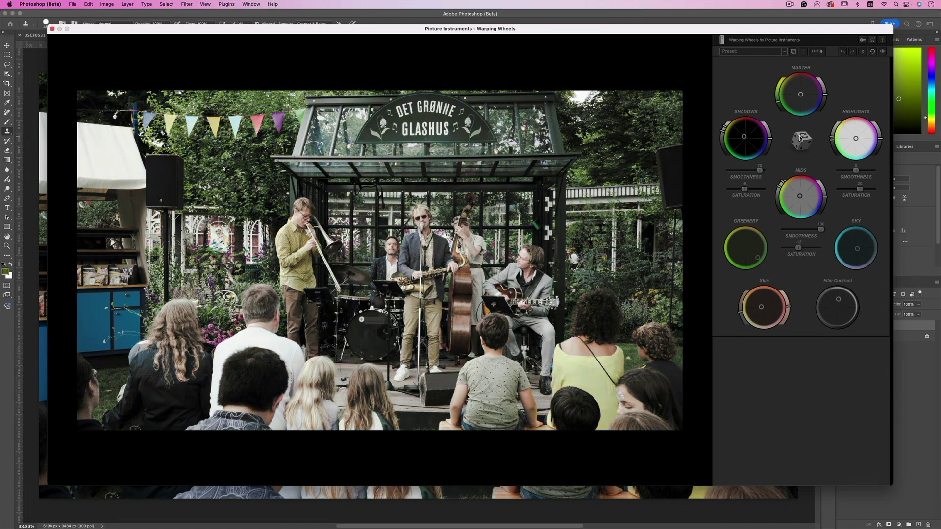
left_click(801, 141)
left_click(802, 141)
left_click(882, 52)
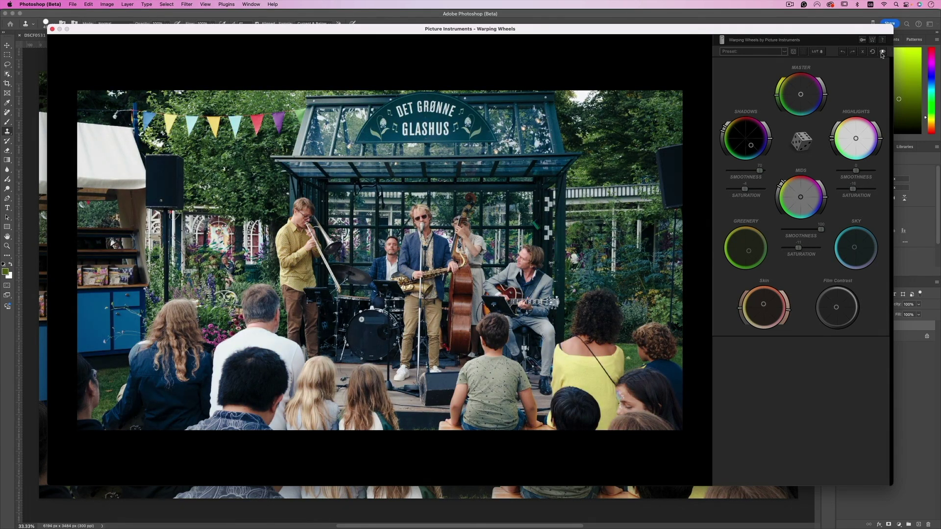
left_click(882, 53)
left_click(882, 53)
- Nudge the Film Contrast control point up and right to deepen the shadows
left_click_drag(837, 308, 839, 308)
- Apply the grade to Layer 1, then hide and show Layer 1 to compare with the Background
left_click(882, 52)
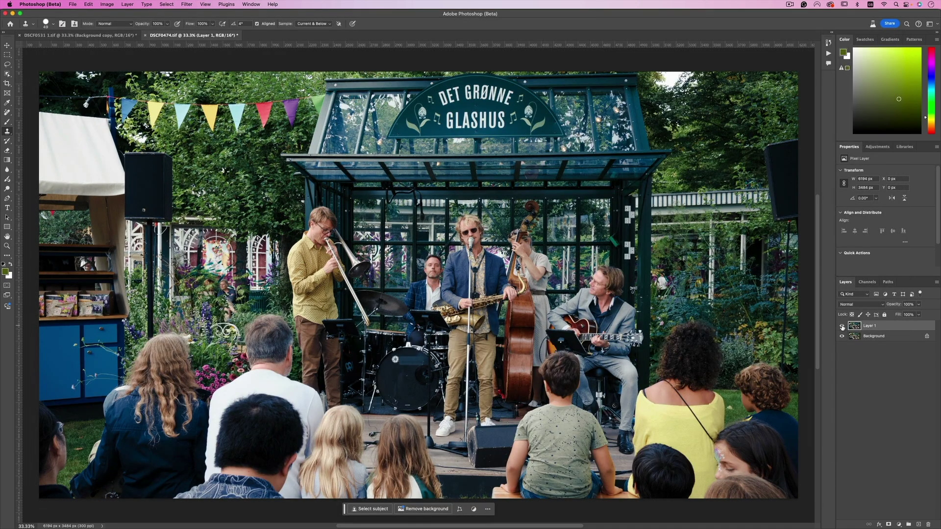
left_click(842, 326)
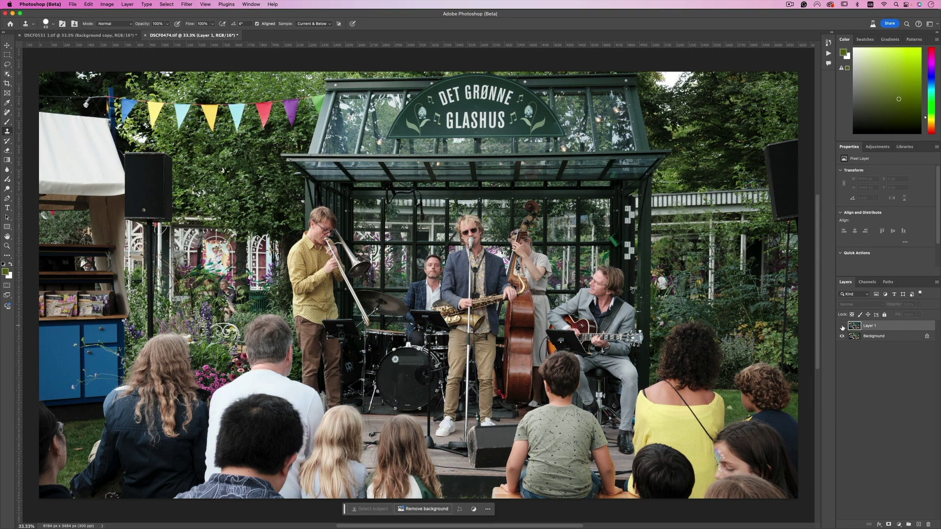
left_click(842, 327)
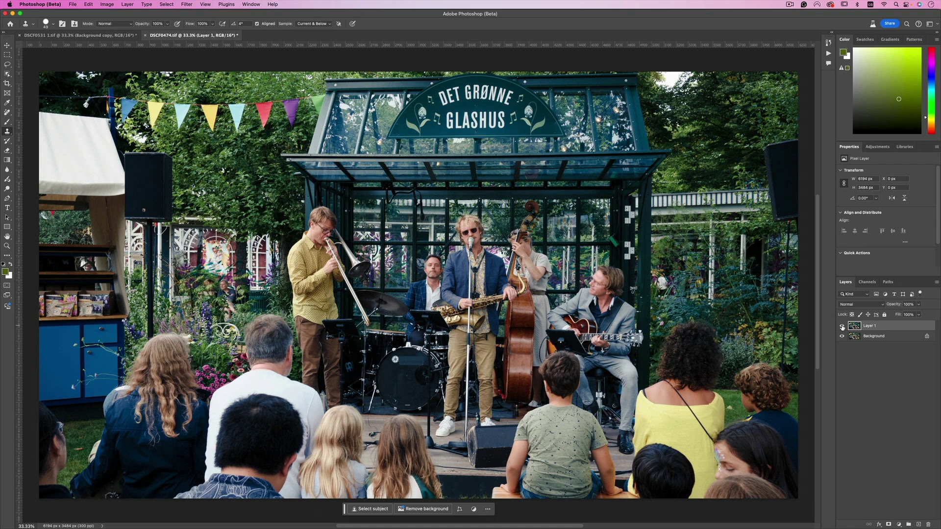